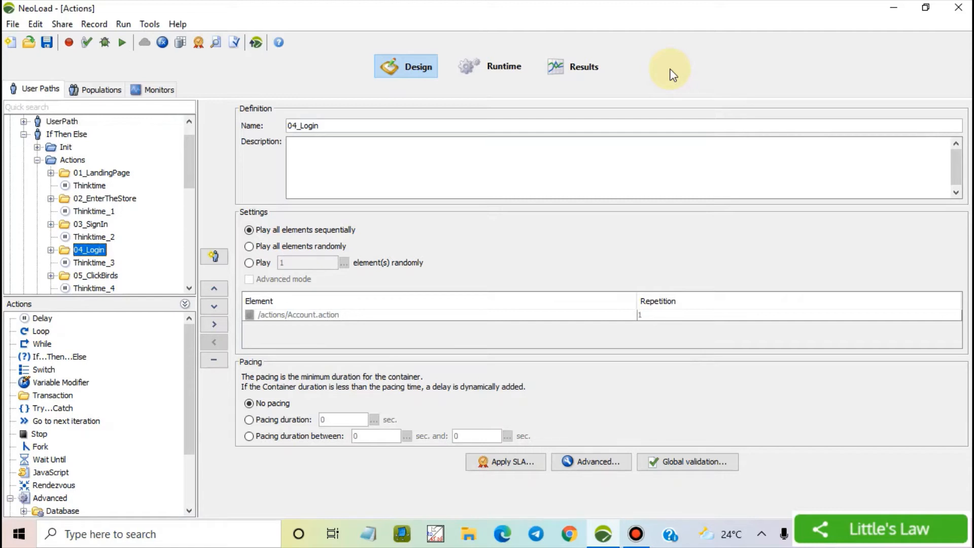
# Insert an If...Then...Else action directly before 04_Login in the If Then Else user path and expand it.
pyautogui.click(60, 356)
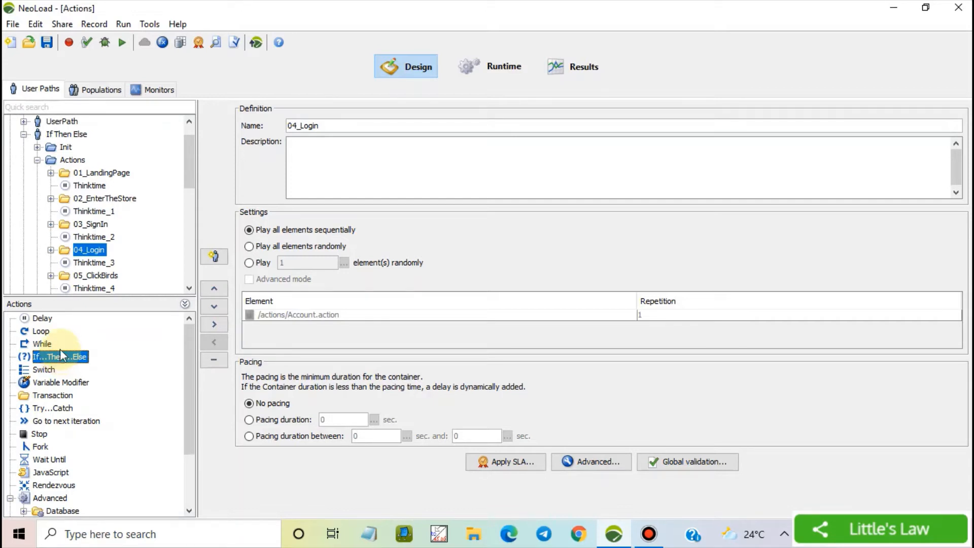
pyautogui.moveTo(61, 356); pyautogui.dragTo(77, 250)
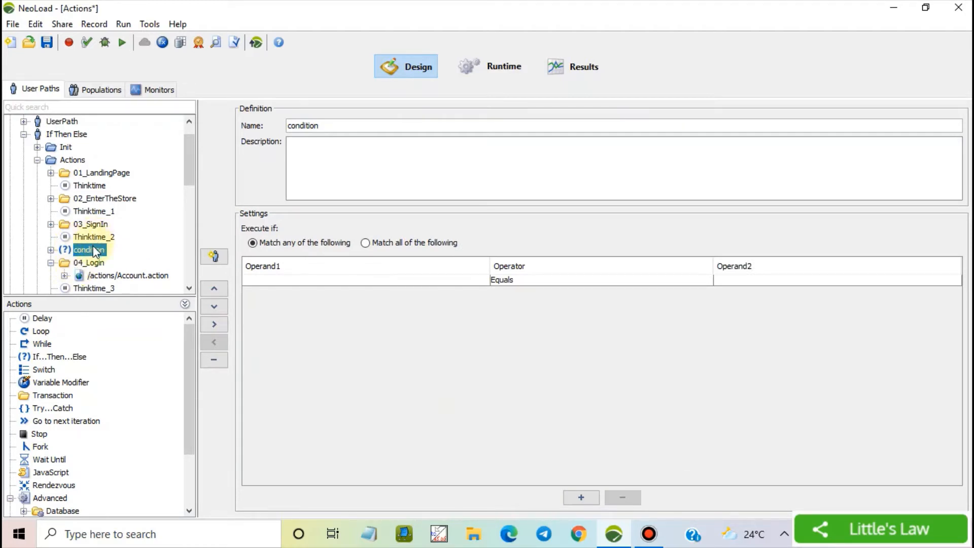
pyautogui.click(50, 250)
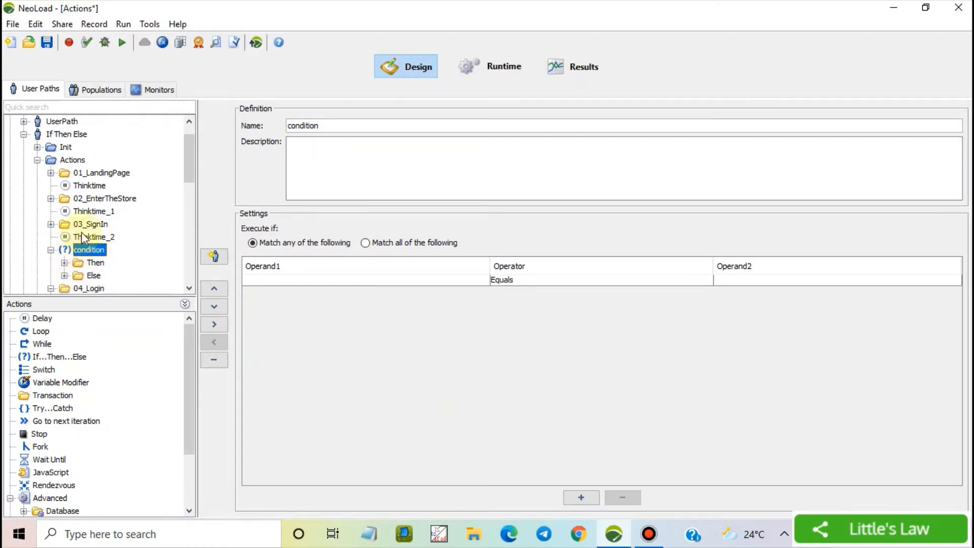
pyautogui.scroll(-1, 107, 251)
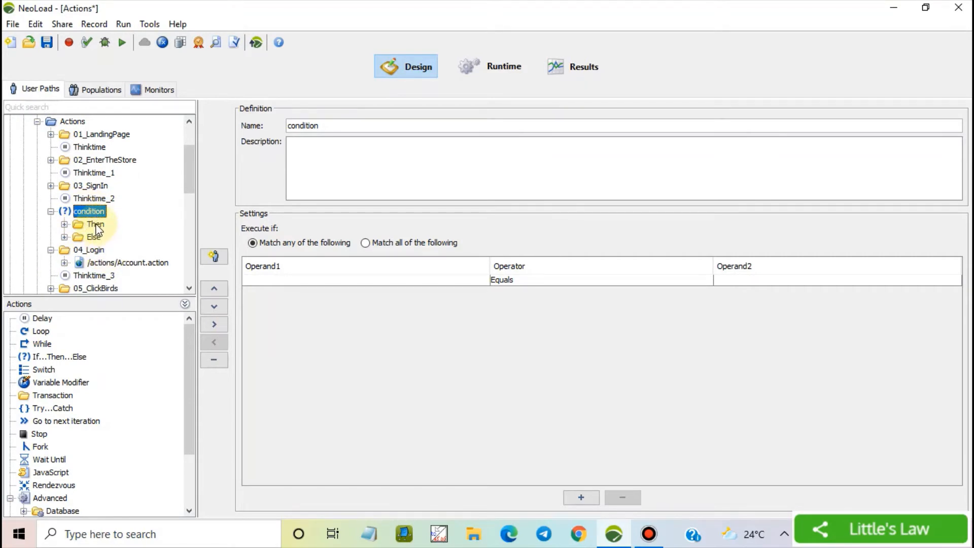
# Examine the descriptions and settings of the condition's Then and Else containers.
pyautogui.click(96, 226)
pyautogui.click(95, 238)
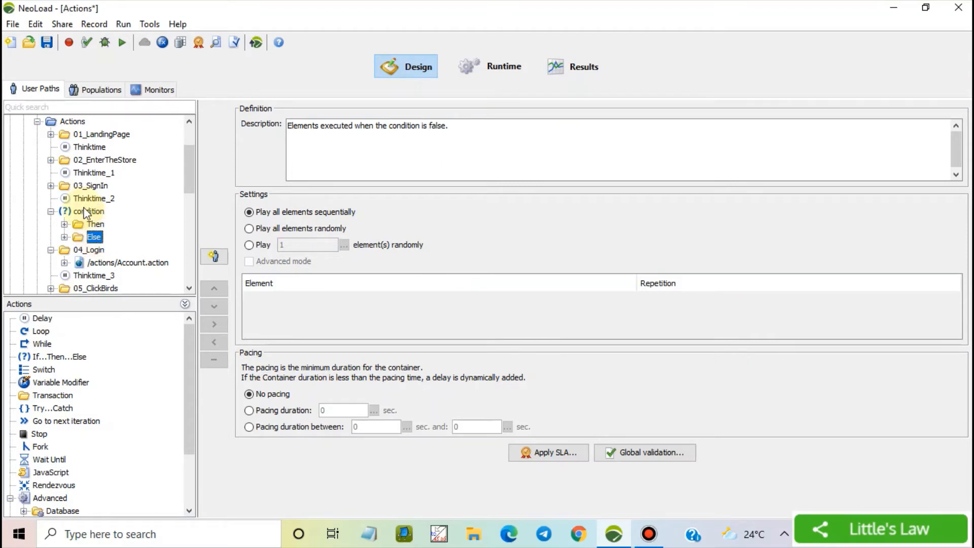
pyautogui.click(88, 211)
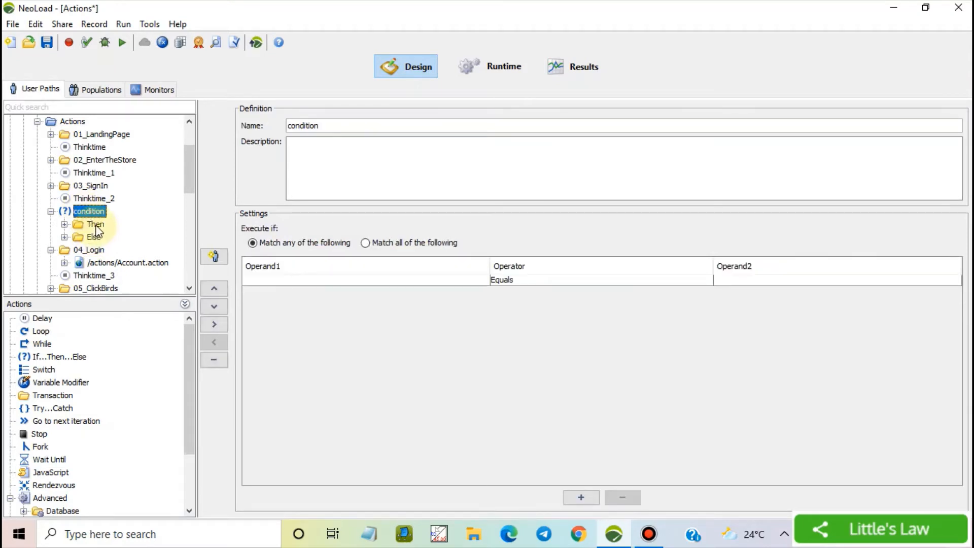
pyautogui.click(95, 225)
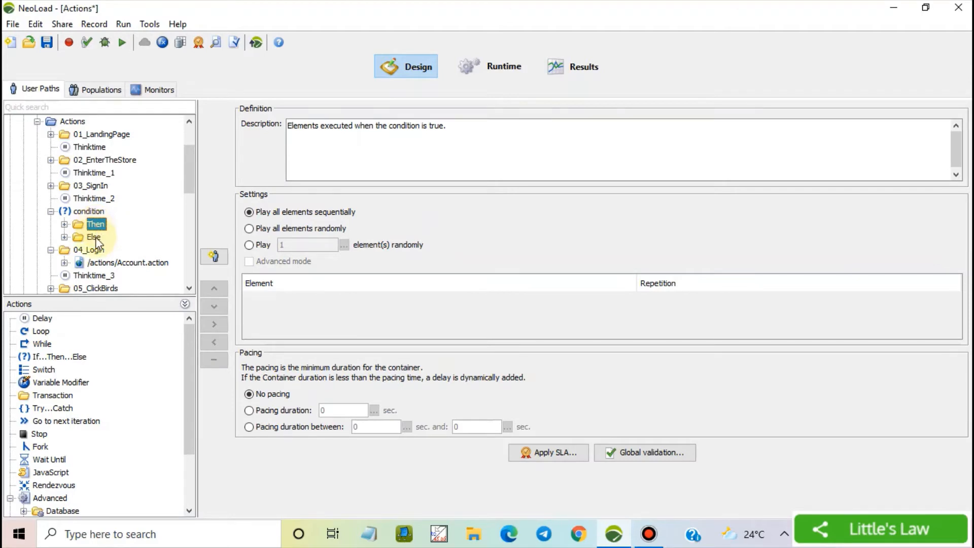
pyautogui.click(93, 236)
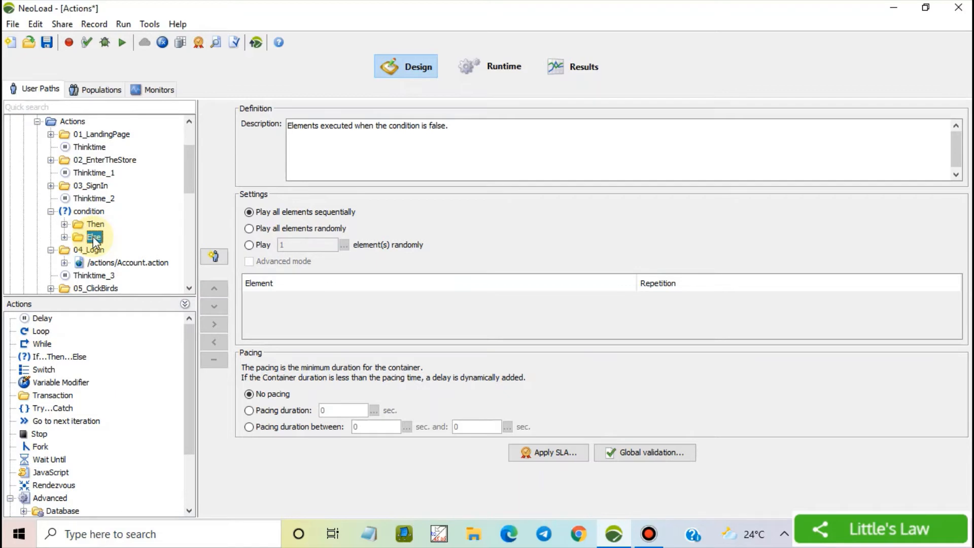
pyautogui.click(91, 213)
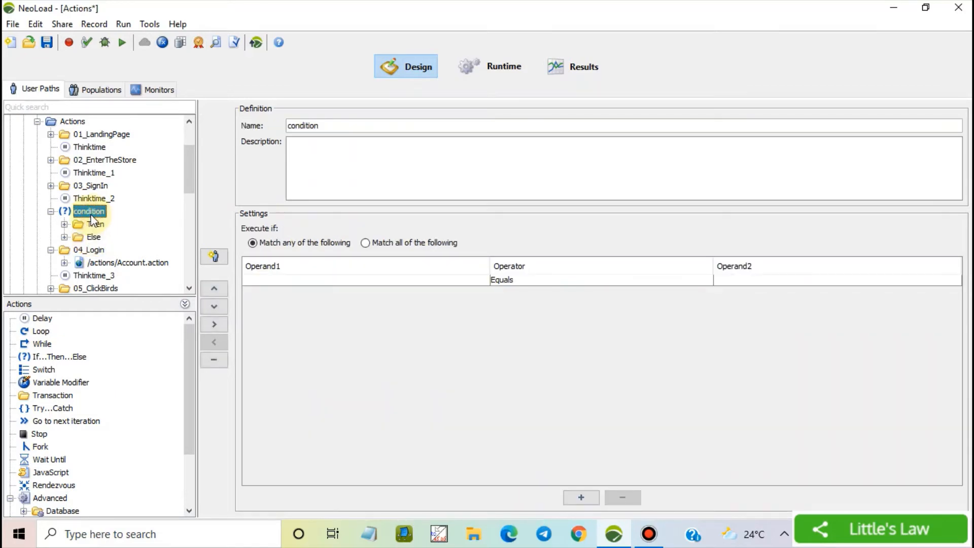
# Examine the comparison operators available for the condition row, from Equals through Does not exist.
pyautogui.click(457, 280)
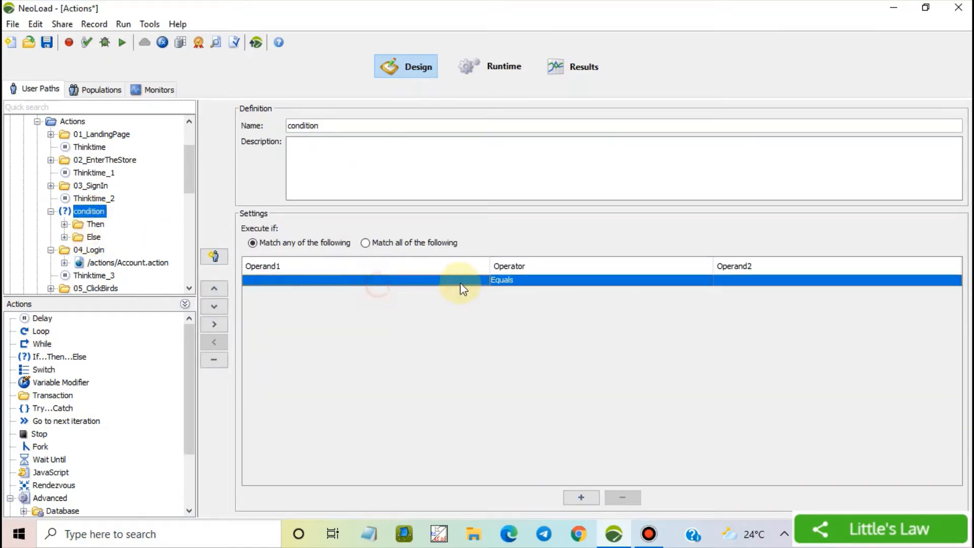
pyautogui.click(601, 281)
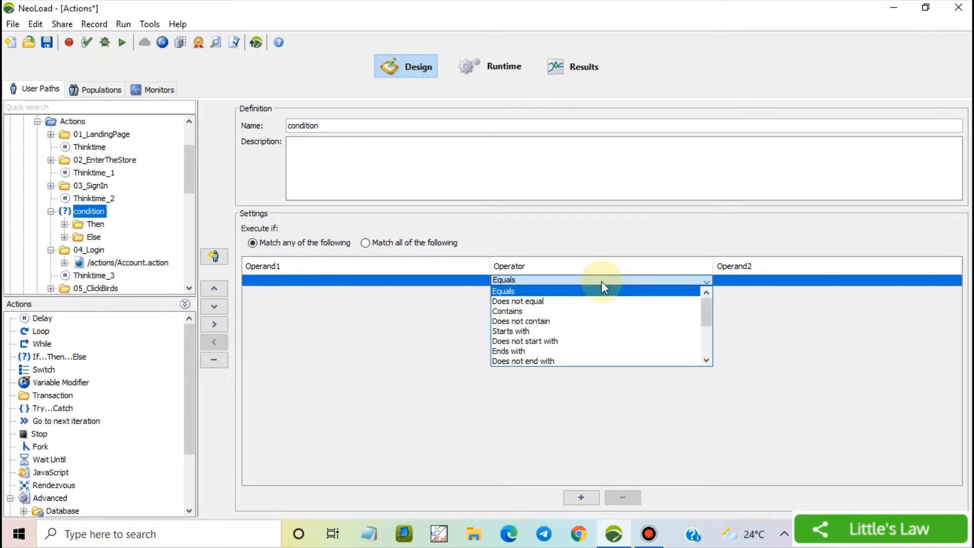
pyautogui.click(601, 281)
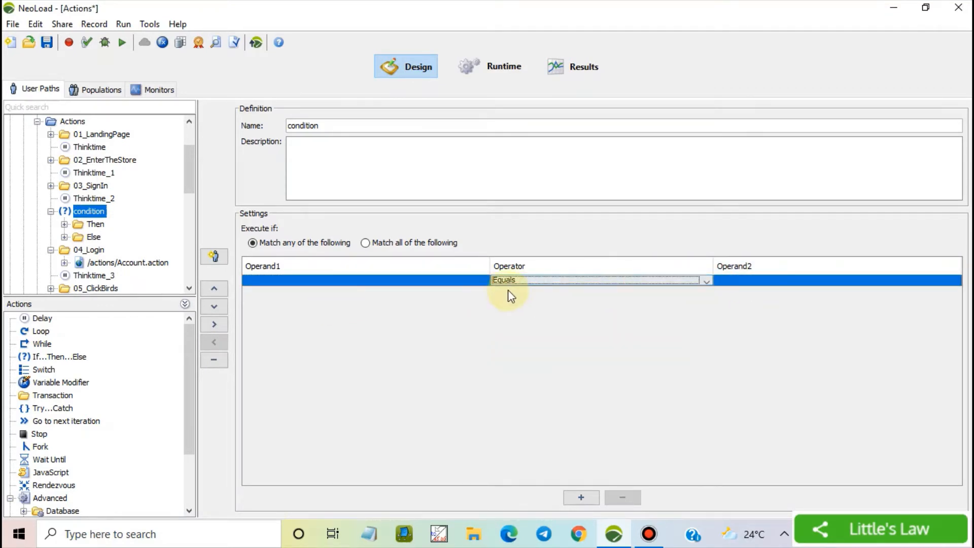
pyautogui.click(524, 280)
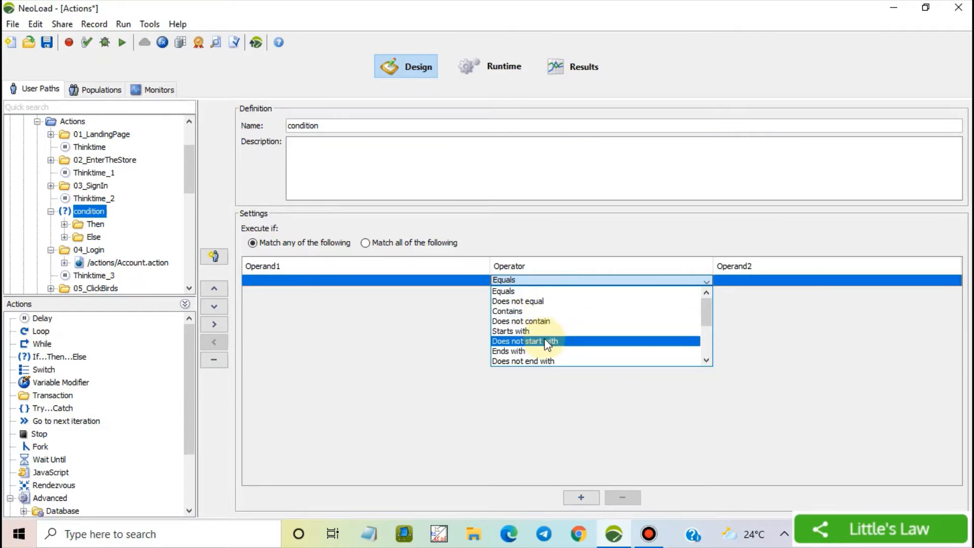
pyautogui.scroll(-1, 547, 345)
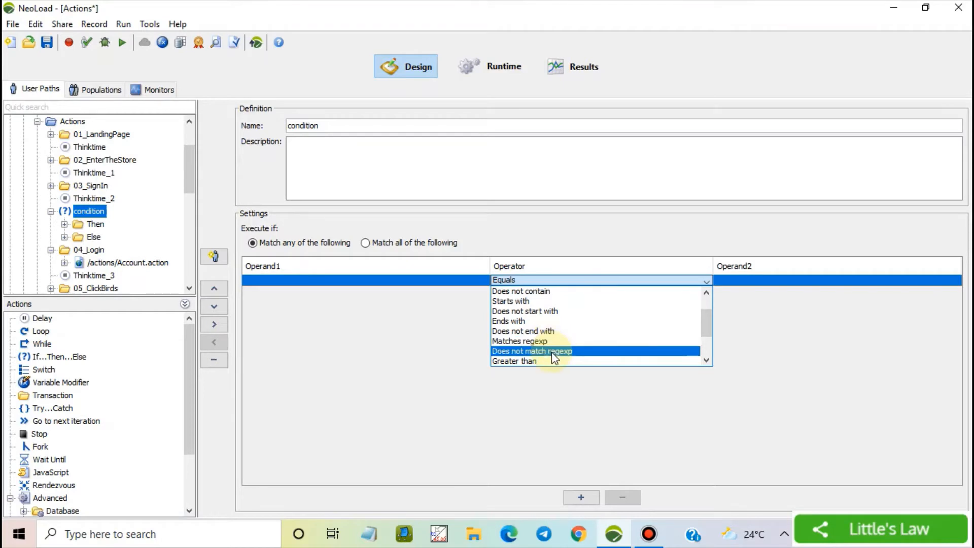
pyautogui.scroll(-1, 552, 352)
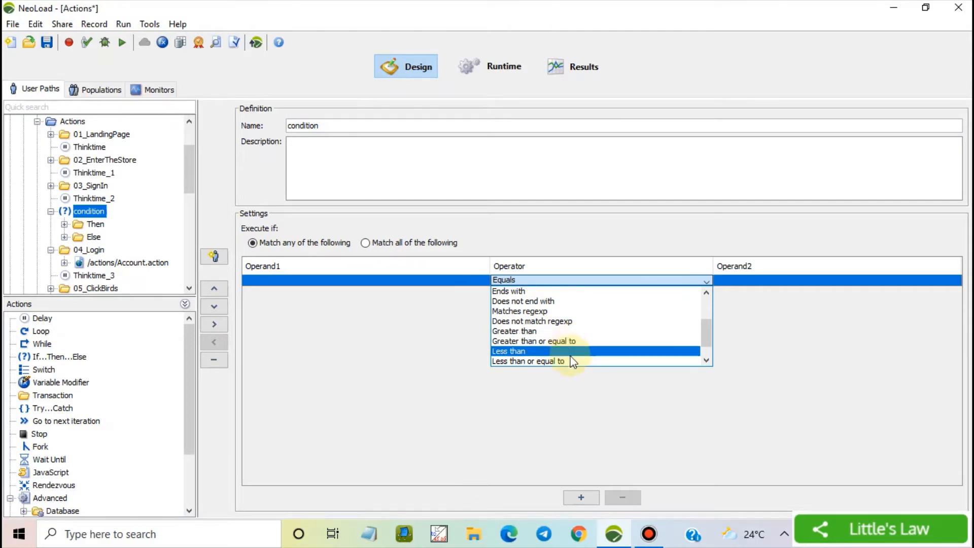
pyautogui.scroll(-1, 573, 358)
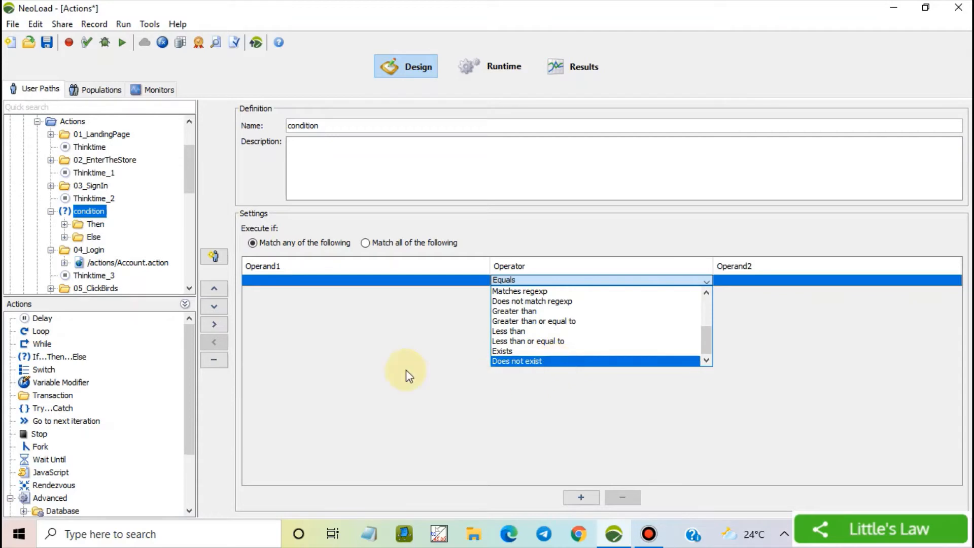
pyautogui.click(429, 344)
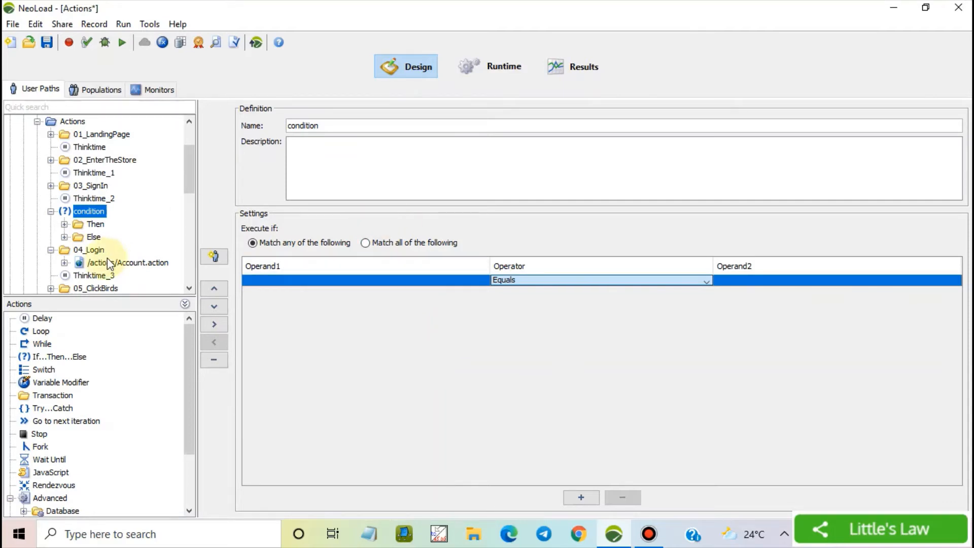
# Move all elements from 04_Login through 16_SignOUt, including their think times, into the condition's Then container.
pyautogui.click(184, 304)
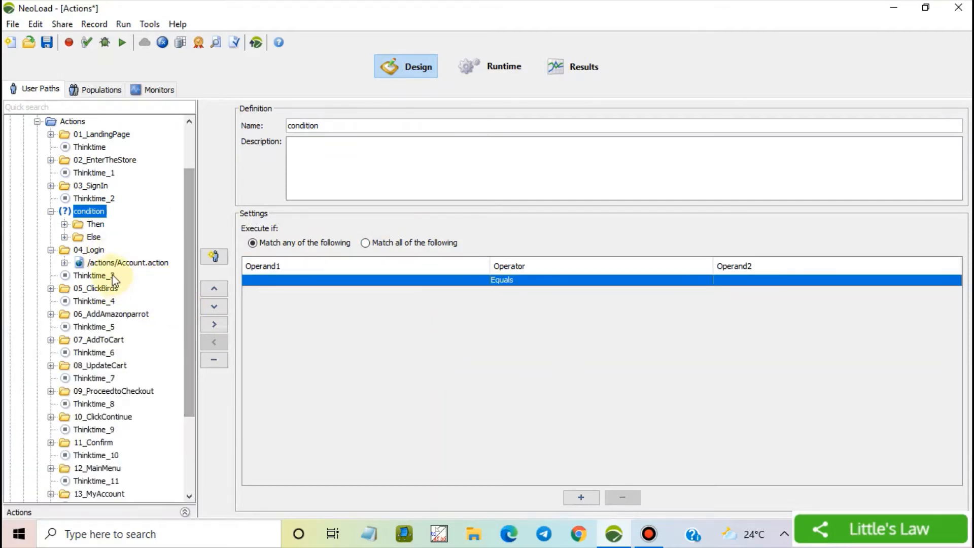
pyautogui.click(95, 252)
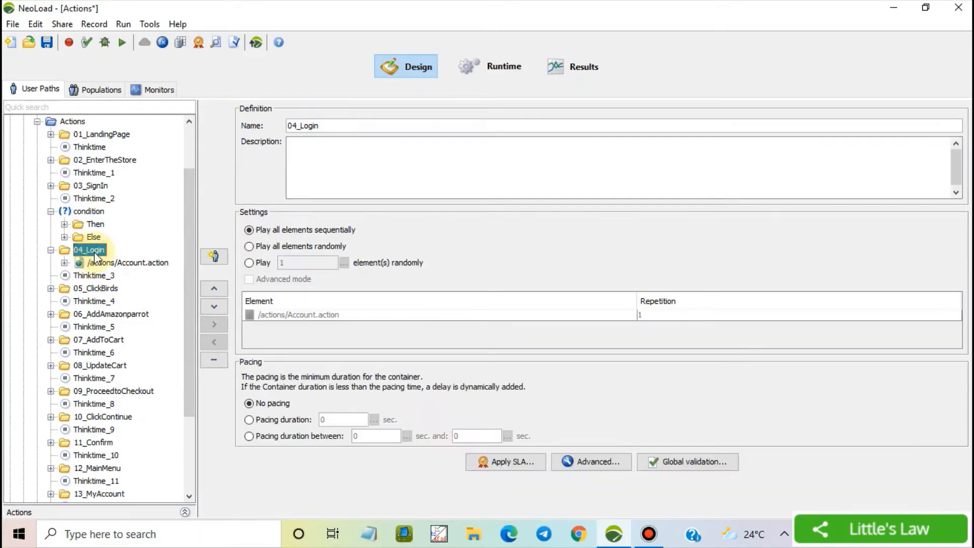
pyautogui.scroll(-3, 110, 325)
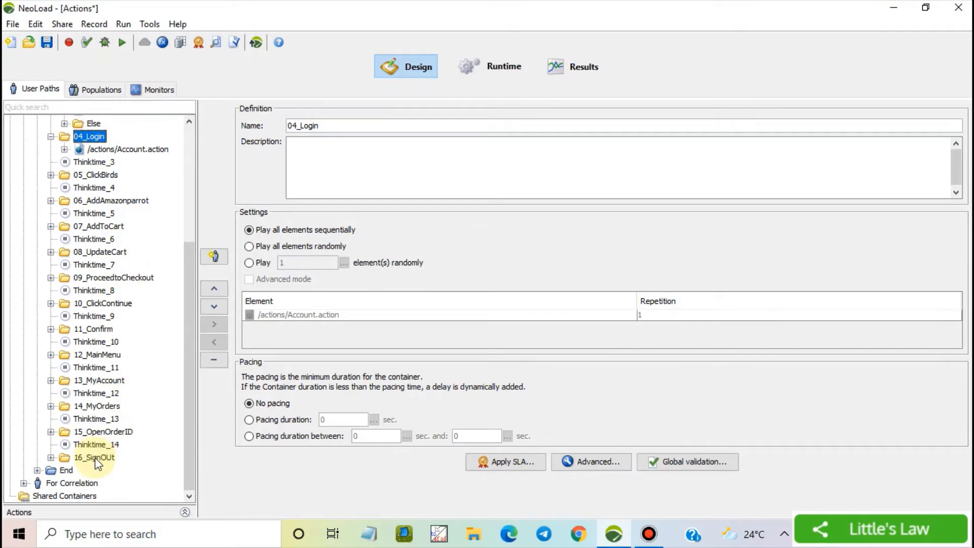
pyautogui.keyDown('shift'); pyautogui.click(95, 457); pyautogui.keyUp('shift')
pyautogui.scroll(3, 92, 251)
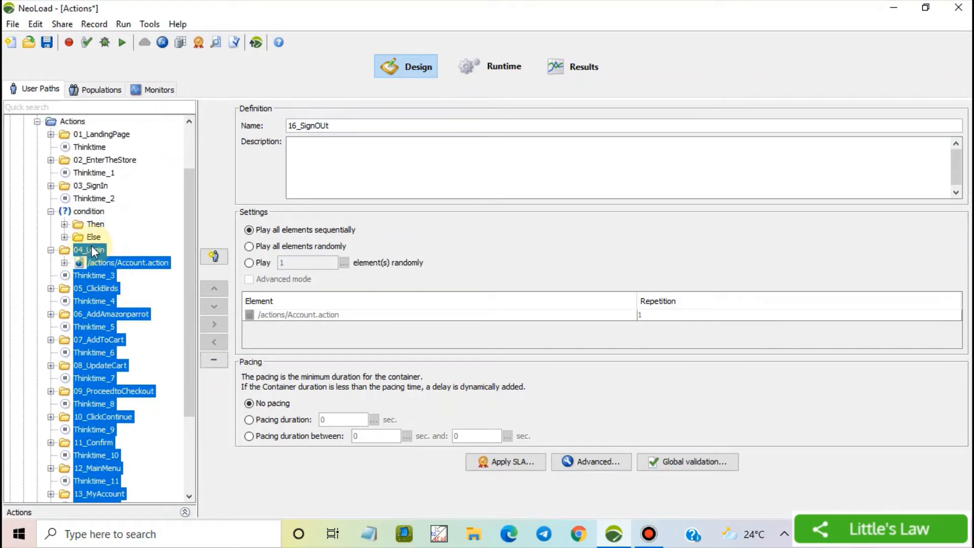
pyautogui.moveTo(93, 251); pyautogui.dragTo(96, 221)
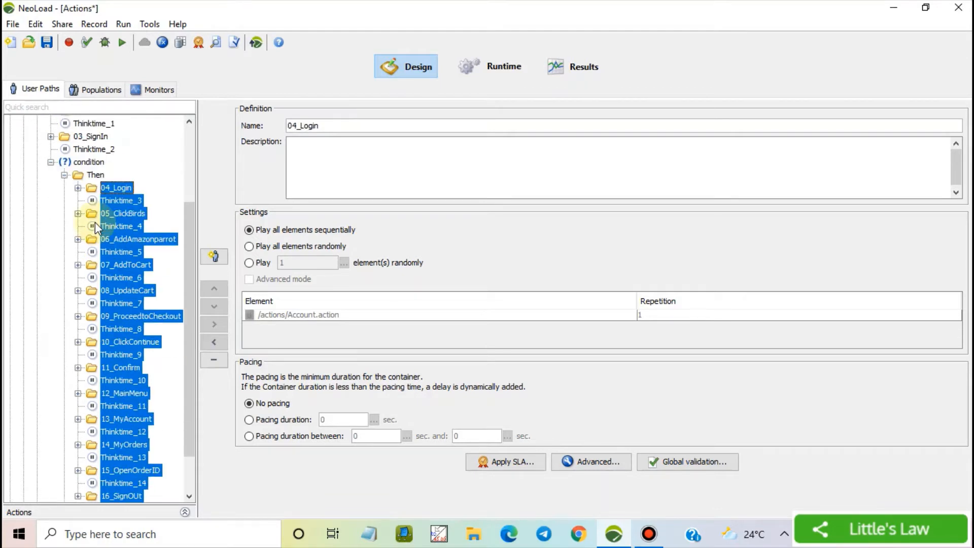
pyautogui.click(64, 175)
# Add a Go to next iteration action inside the condition's Else container.
pyautogui.click(93, 301)
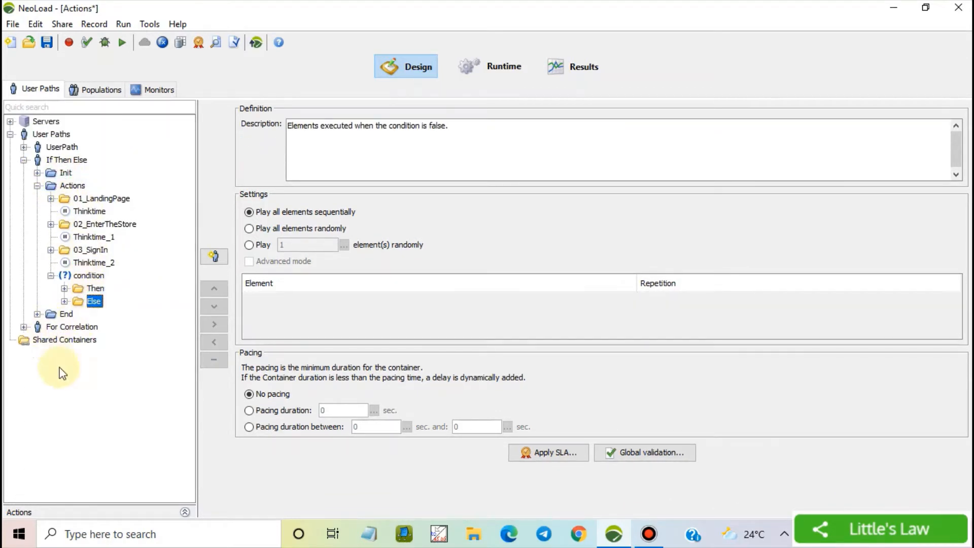
pyautogui.click(184, 512)
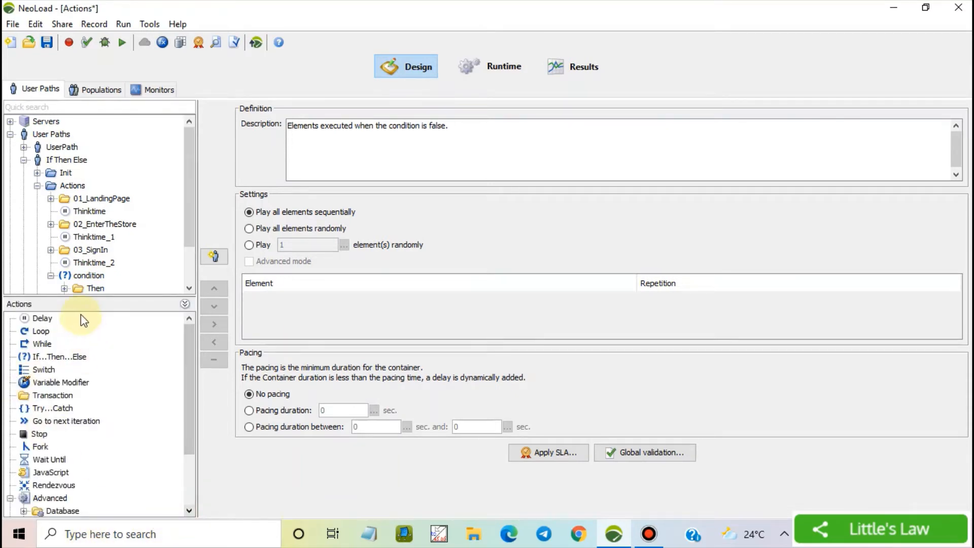
pyautogui.moveTo(93, 298); pyautogui.dragTo(94, 343)
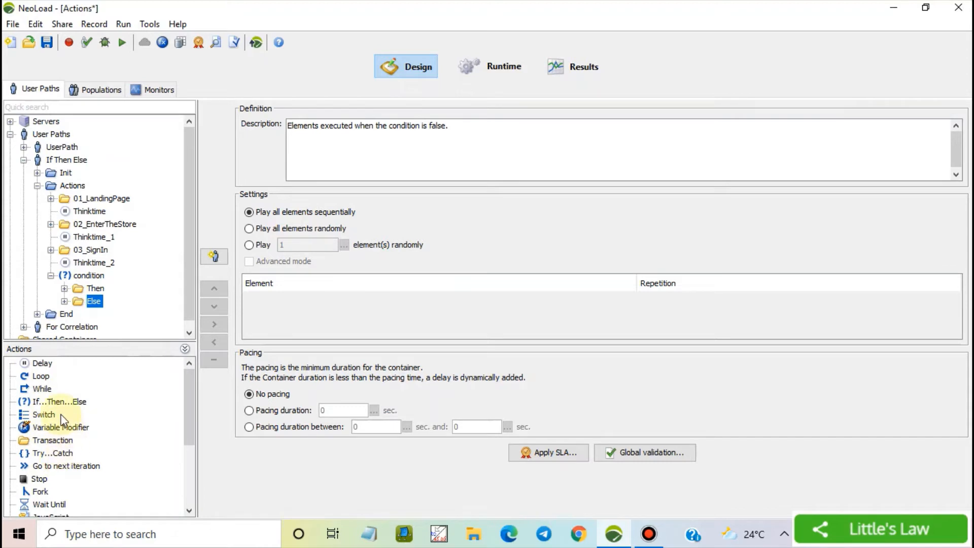
pyautogui.moveTo(65, 466); pyautogui.dragTo(96, 294)
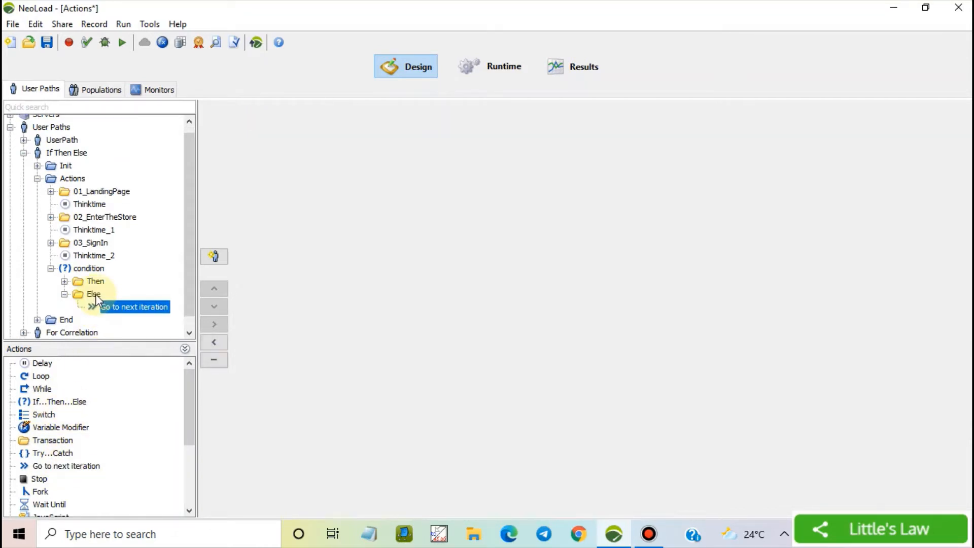
# Review the values and change policy of the cred list variable for use in the condition.
pyautogui.click(92, 269)
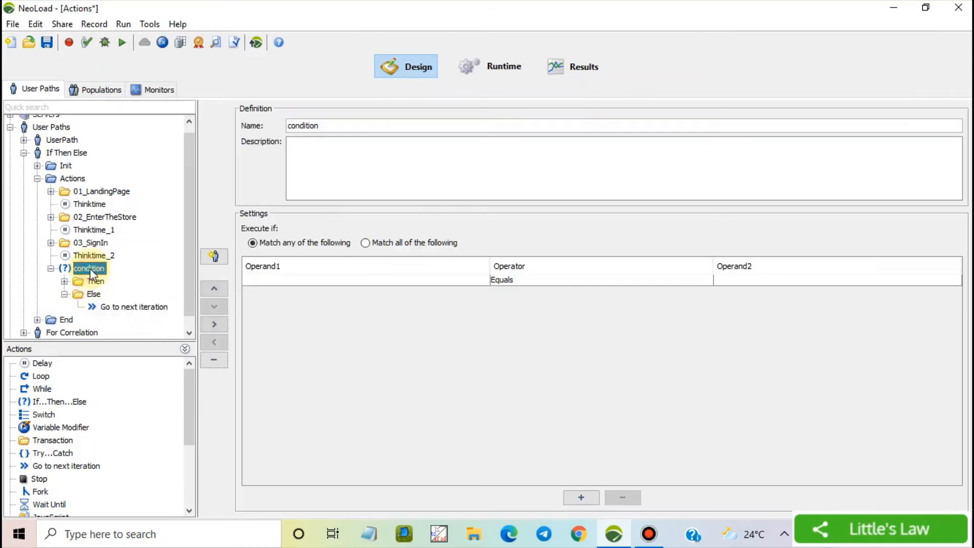
pyautogui.click(401, 281)
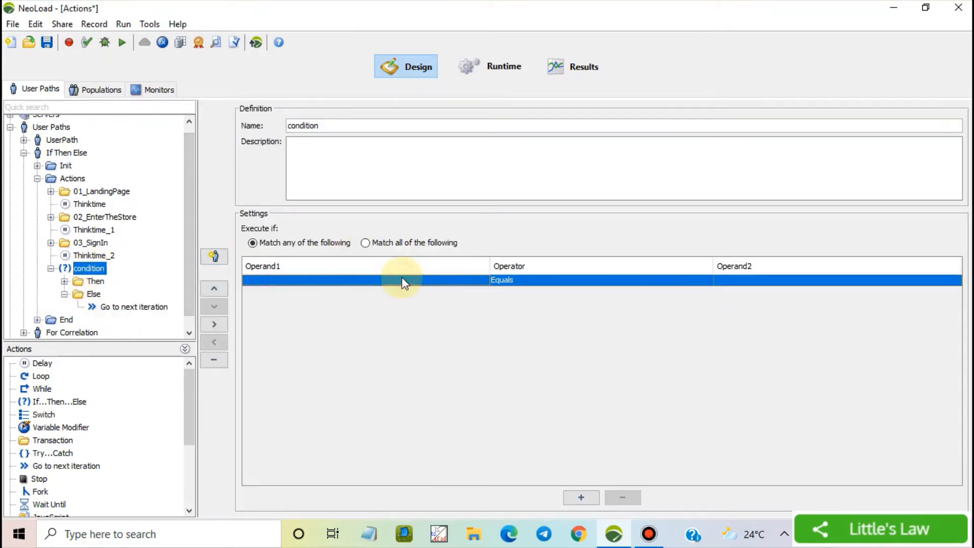
pyautogui.click(402, 281)
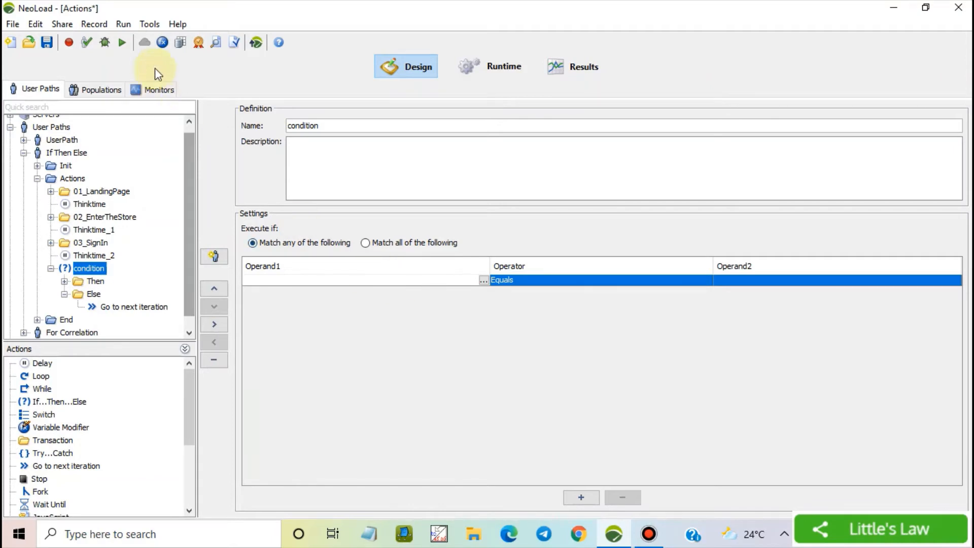
pyautogui.click(162, 42)
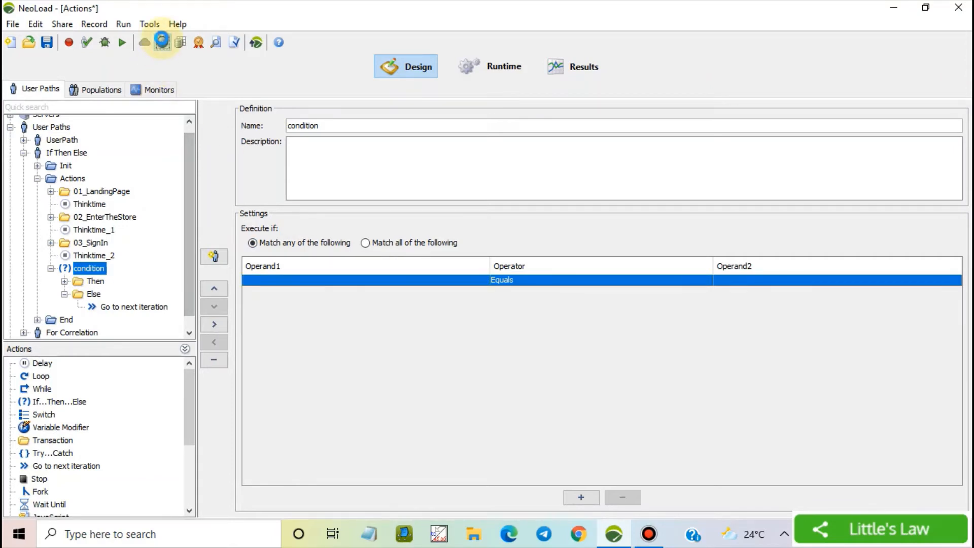
pyautogui.click(209, 149)
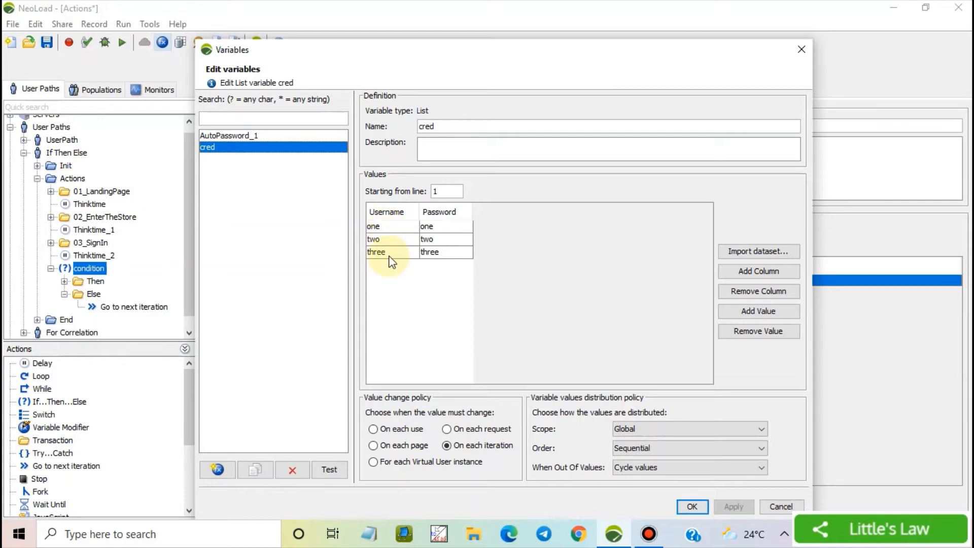
pyautogui.click(693, 506)
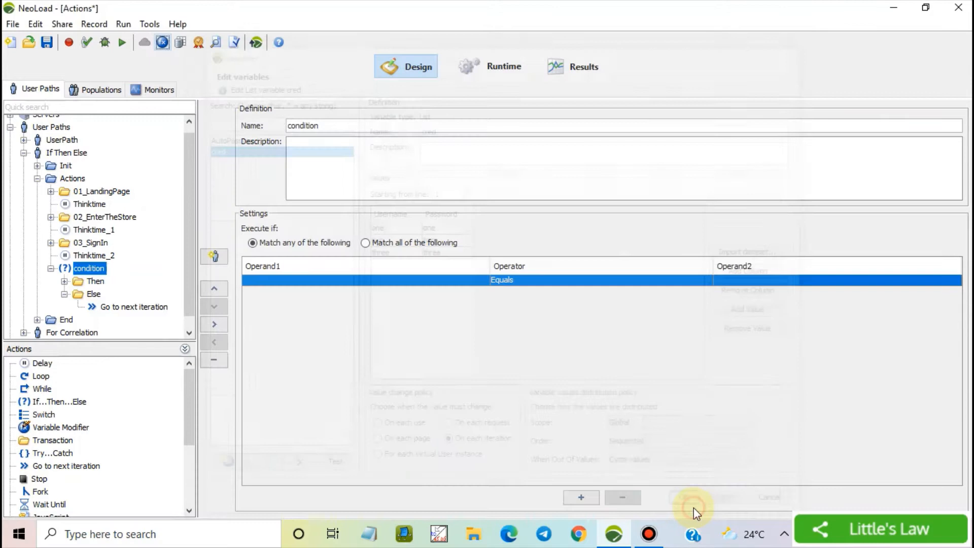
# Set the condition's first operand to the variable ${cred.Username}.
pyautogui.click(279, 282)
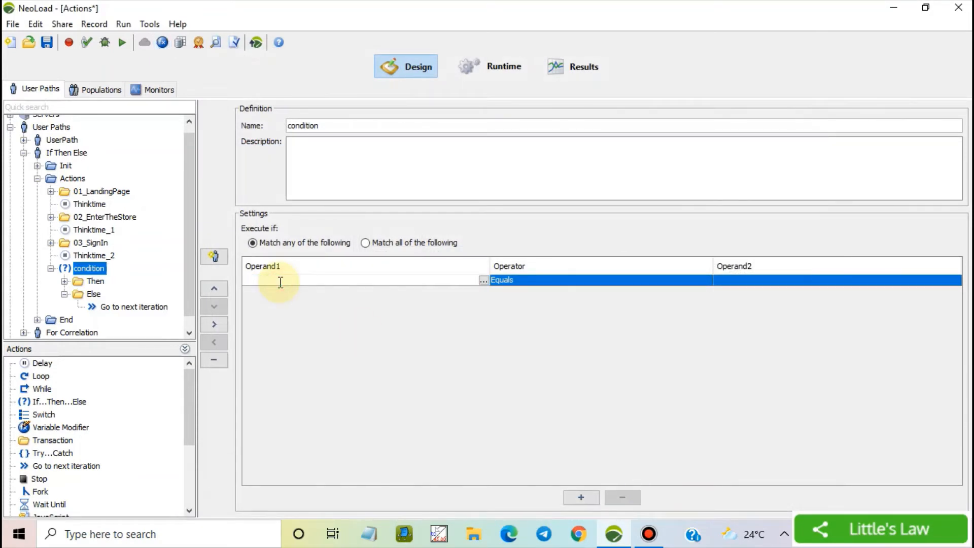
pyautogui.write('${c')
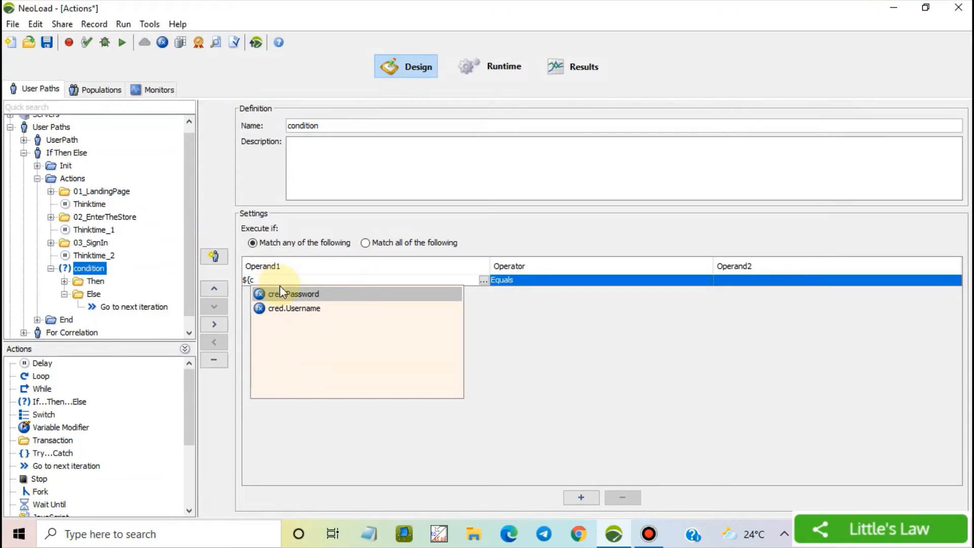
pyautogui.click(296, 309)
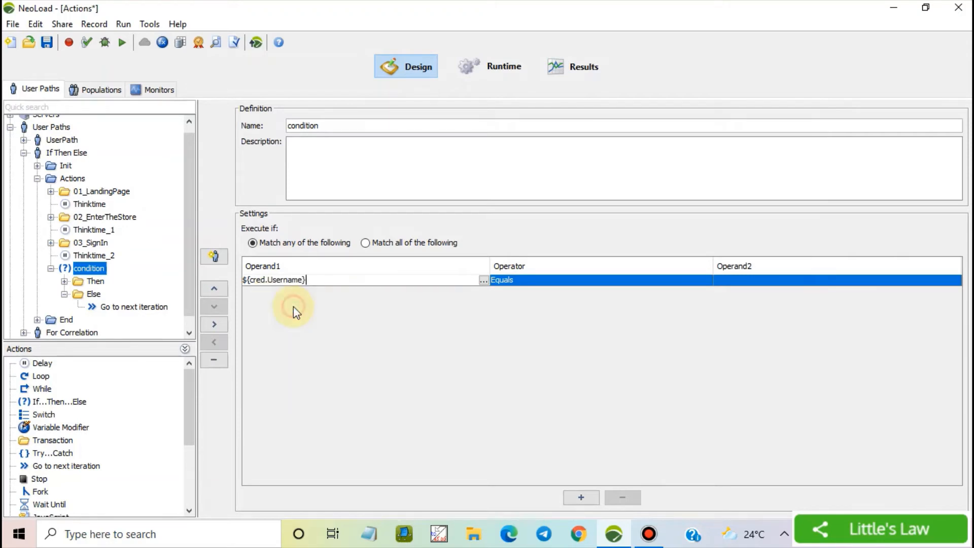
# Set the second operand of the condition's first comparison to one.
pyautogui.click(746, 281)
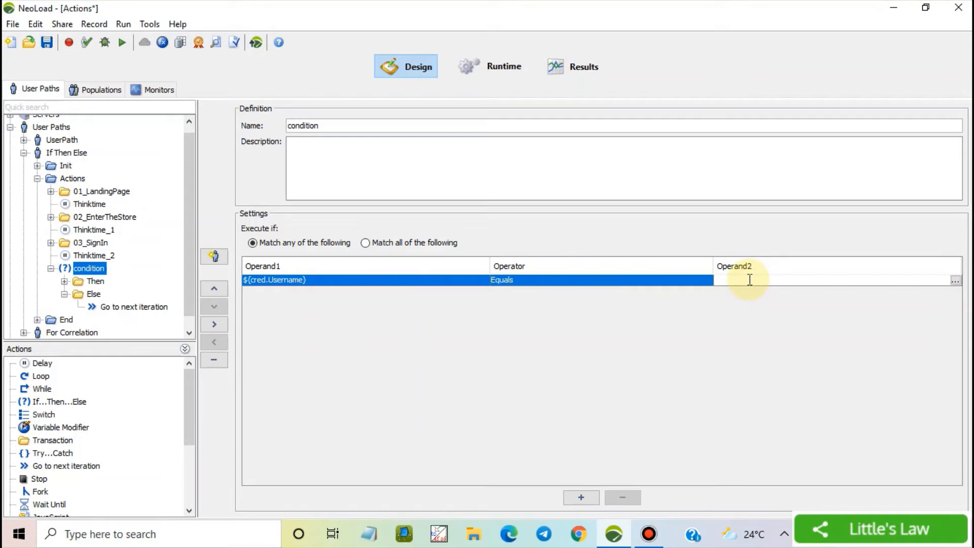
pyautogui.write('one')
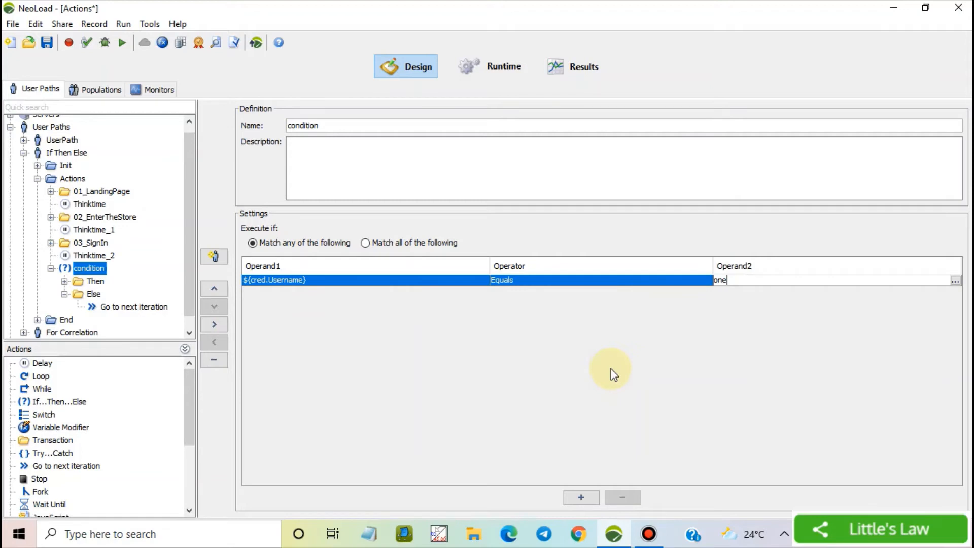
# Add a second comparison to the condition, ${cred.Username} Equals two, and save the project.
pyautogui.click(580, 498)
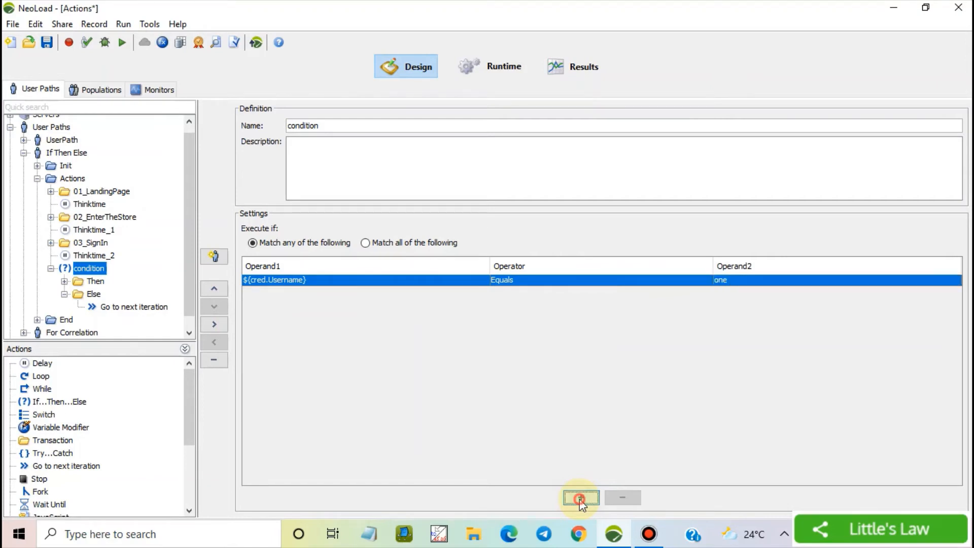
pyautogui.doubleClick(273, 292)
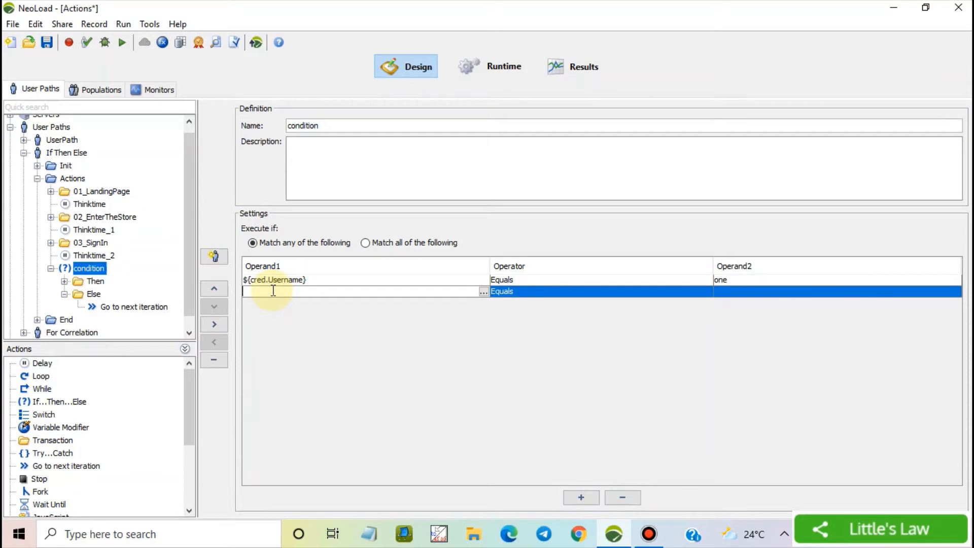
pyautogui.write('${cr')
pyautogui.press('Down')
pyautogui.press('Return')
pyautogui.doubleClick(720, 293)
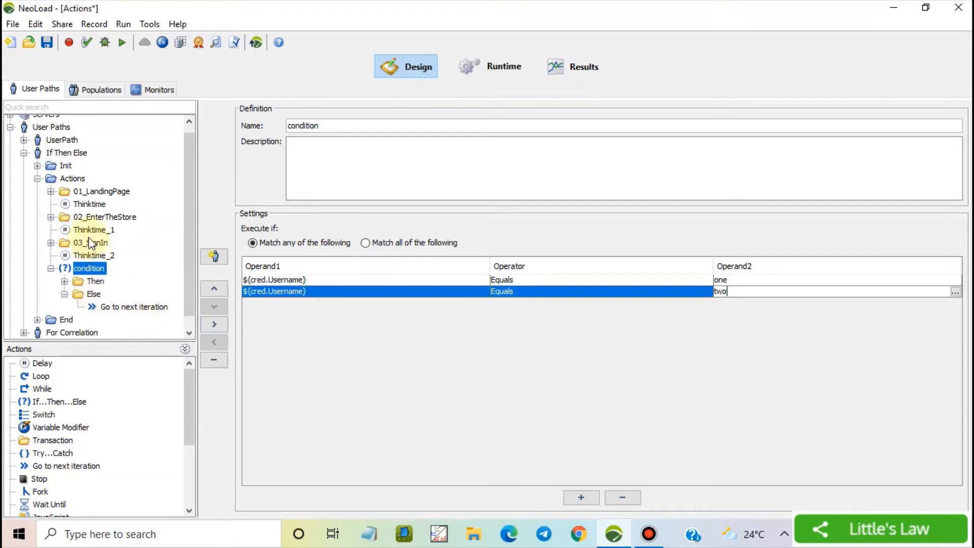
pyautogui.click(46, 42)
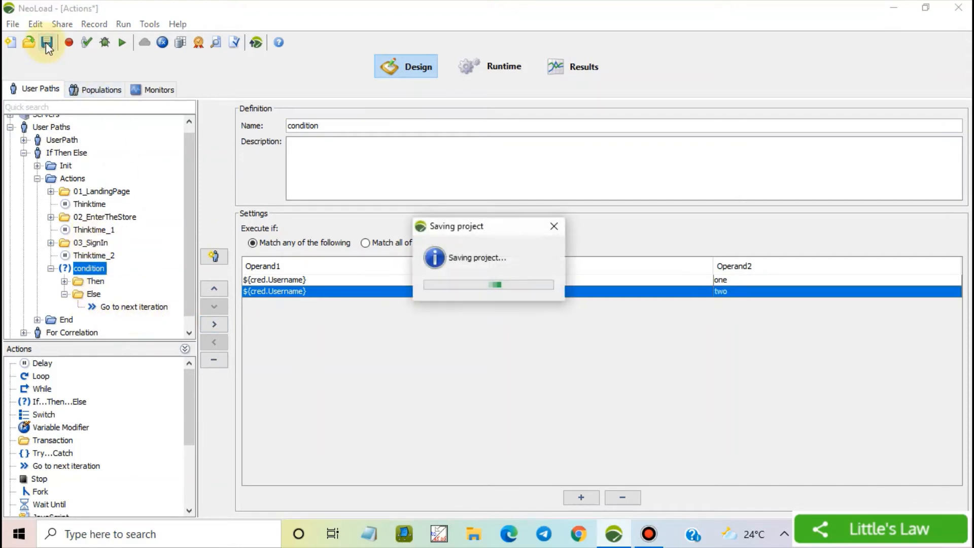
# Run a validity check of the If Then Else user path with 3 iterations of Actions.
pyautogui.click(86, 42)
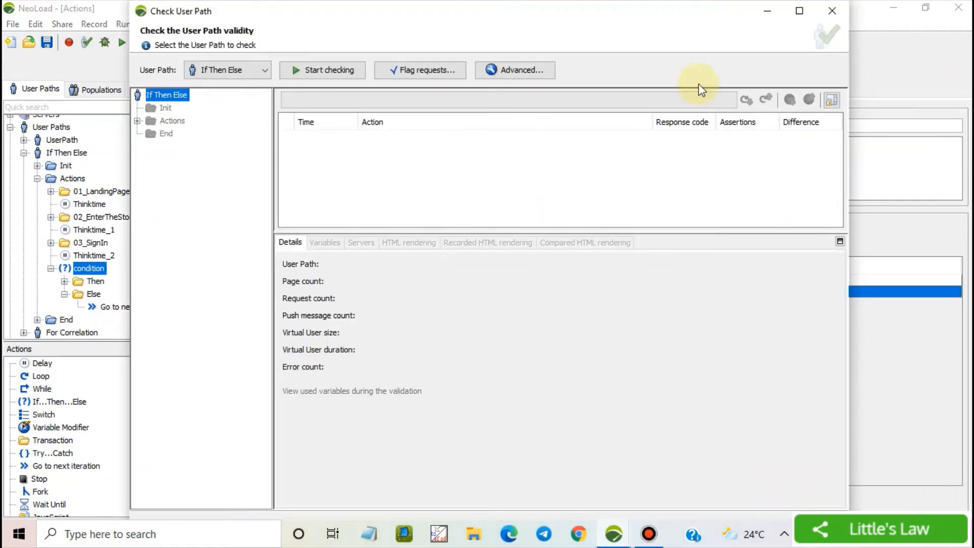
pyautogui.click(800, 10)
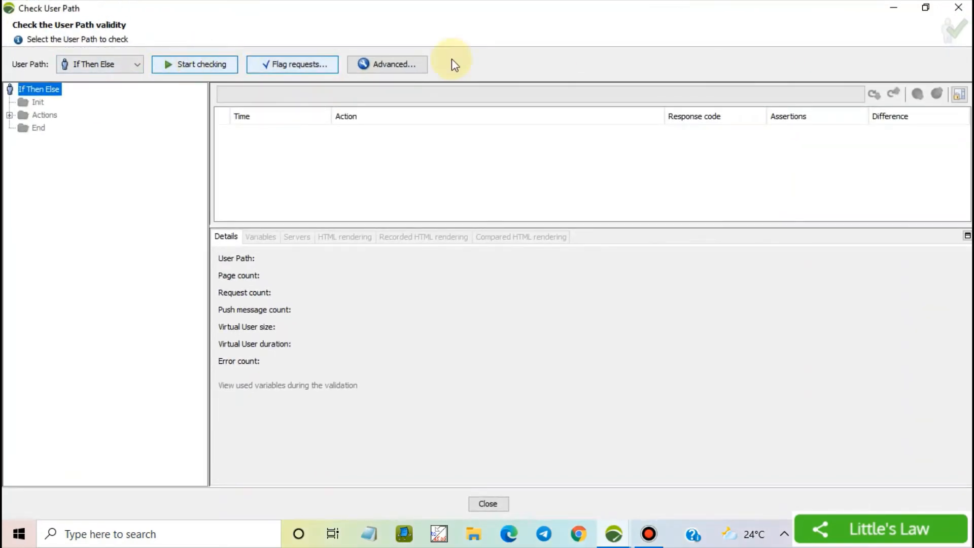
pyautogui.click(381, 65)
pyautogui.doubleClick(336, 228)
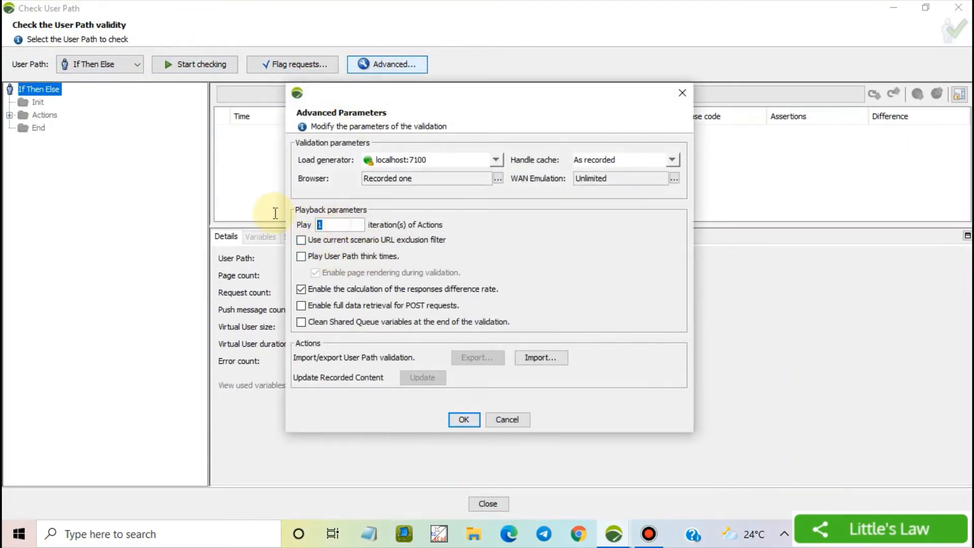
pyautogui.write('3')
pyautogui.click(465, 422)
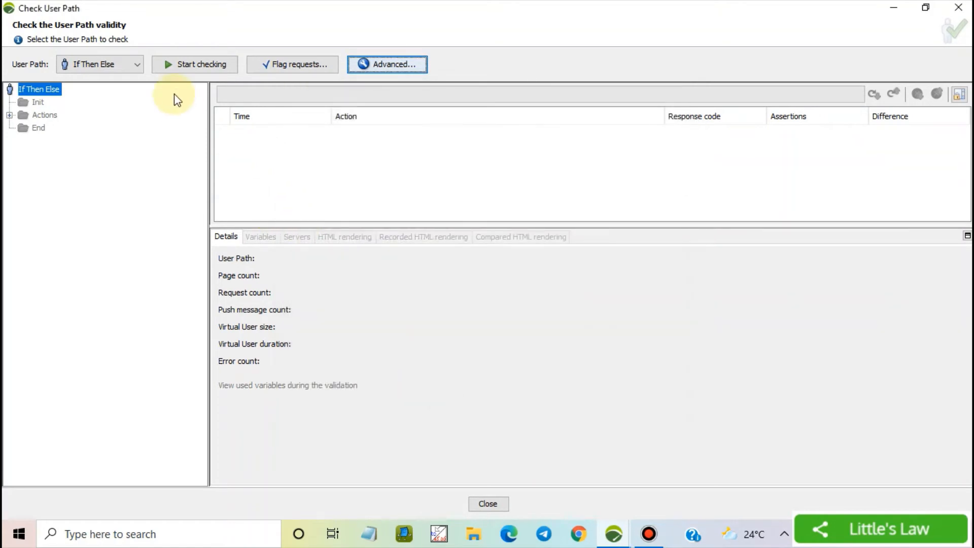
pyautogui.click(189, 65)
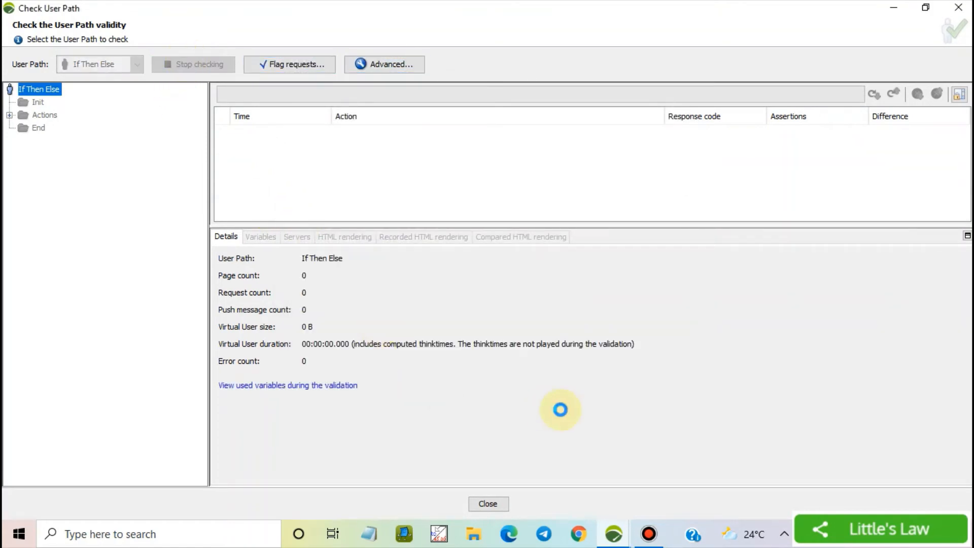
pyautogui.moveTo(553, 8)
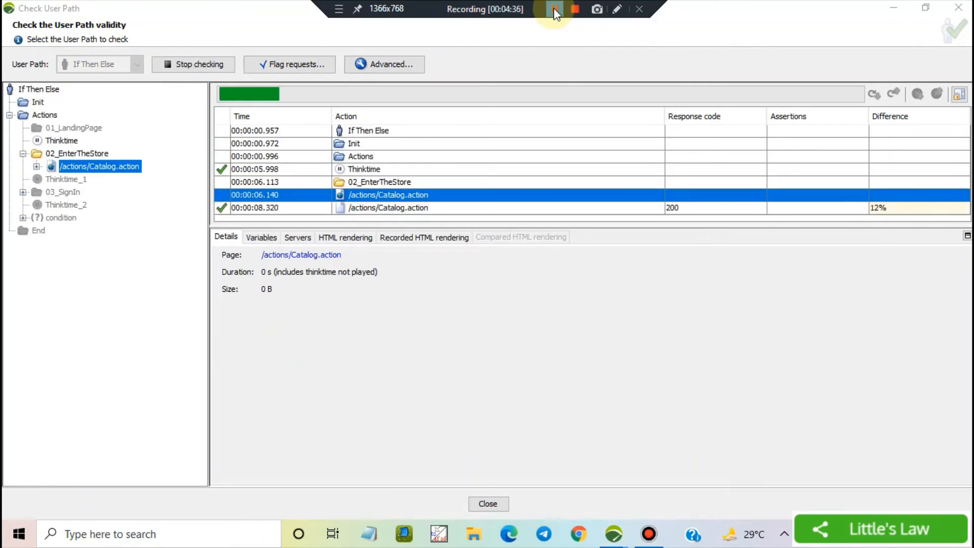
pyautogui.click(553, 7)
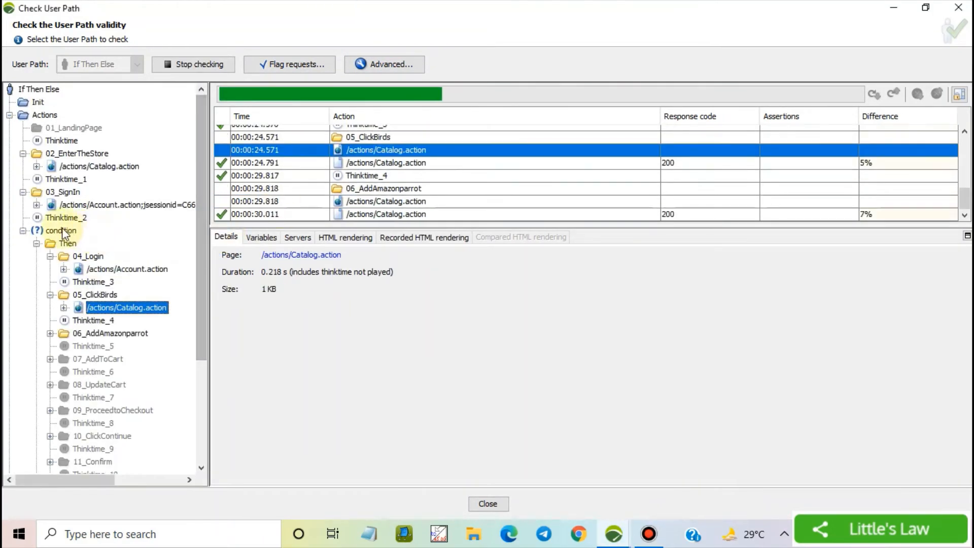
# Examine which branch the condition took and its operand values in each iteration of the check, and close the check.
pyautogui.click(62, 232)
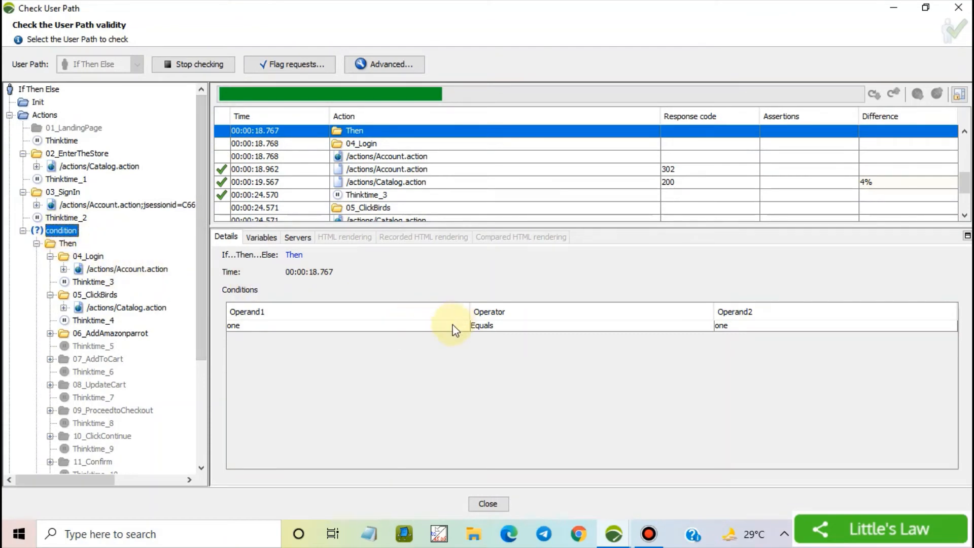
pyautogui.click(94, 334)
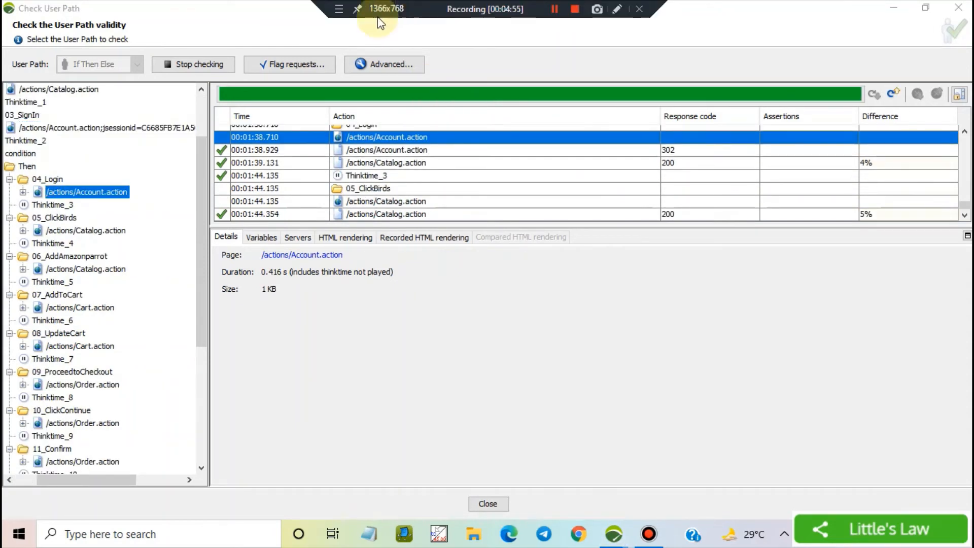
pyautogui.moveTo(108, 481); pyautogui.dragTo(30, 464)
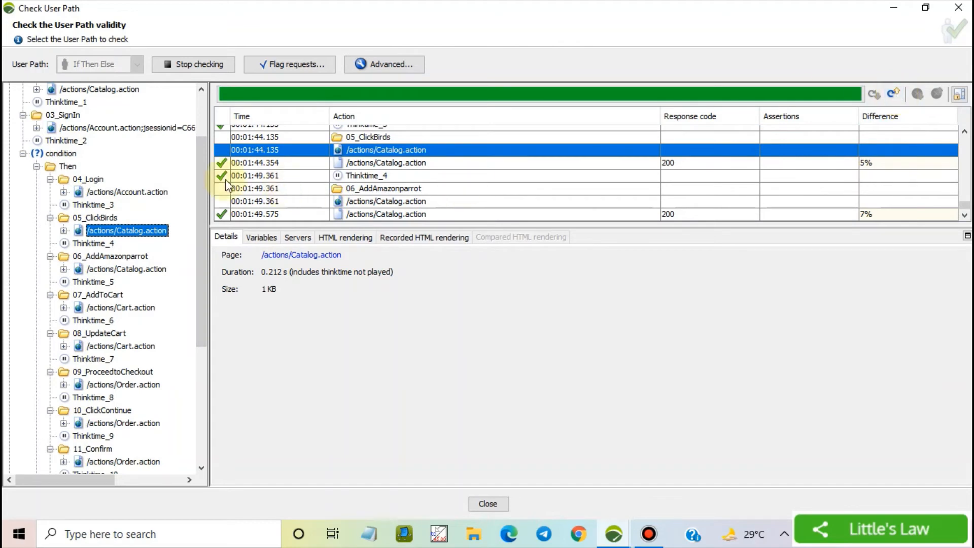
pyautogui.click(64, 166)
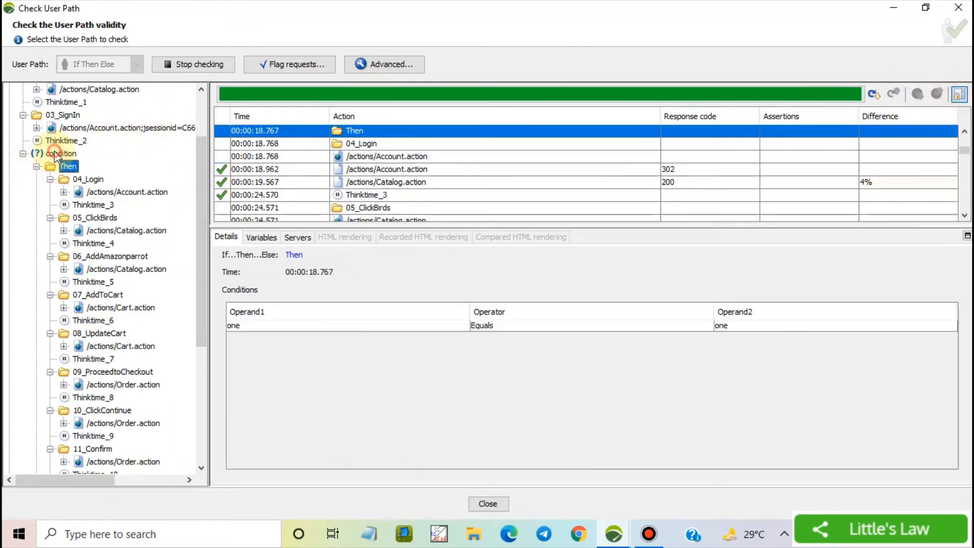
pyautogui.click(874, 93)
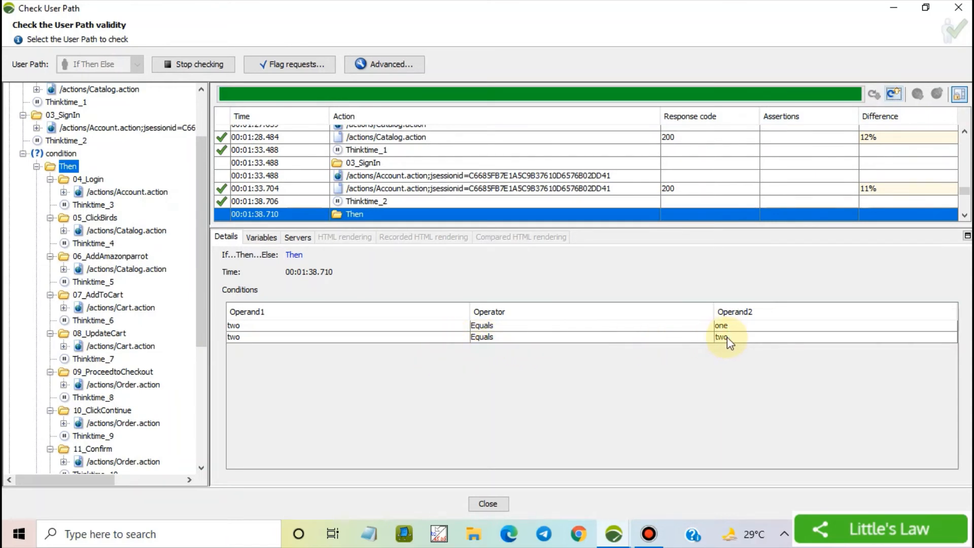
pyautogui.click(62, 162)
pyautogui.click(86, 179)
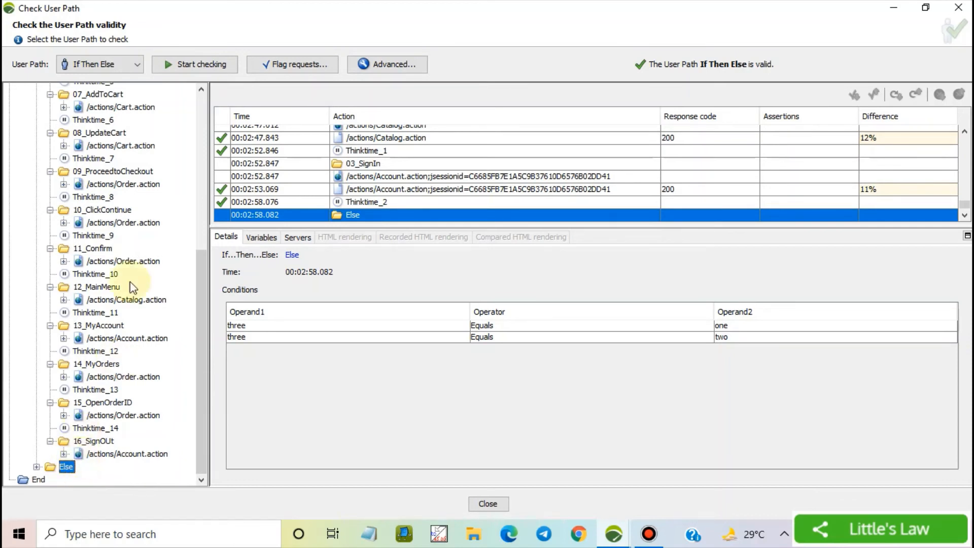
pyautogui.scroll(5, 132, 279)
pyautogui.scroll(3, 114, 283)
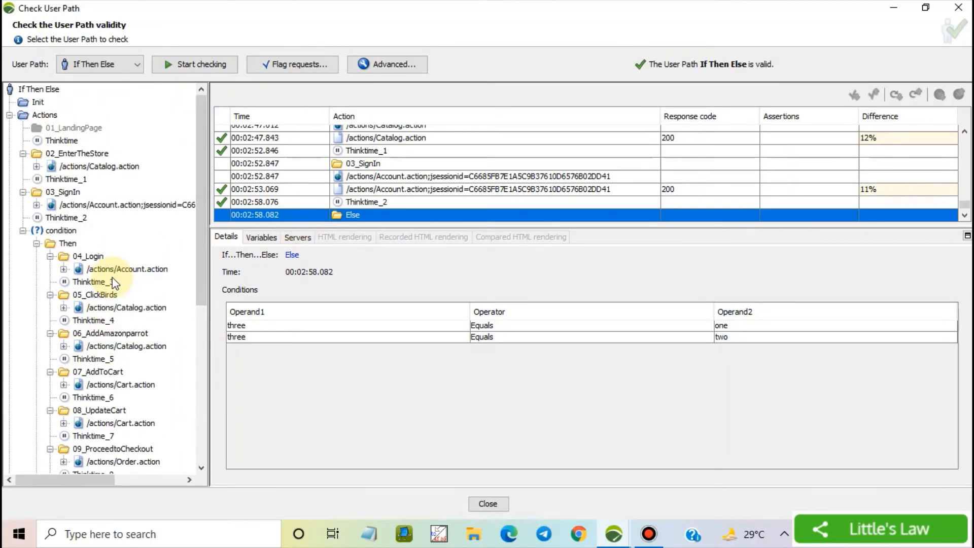
pyautogui.click(958, 7)
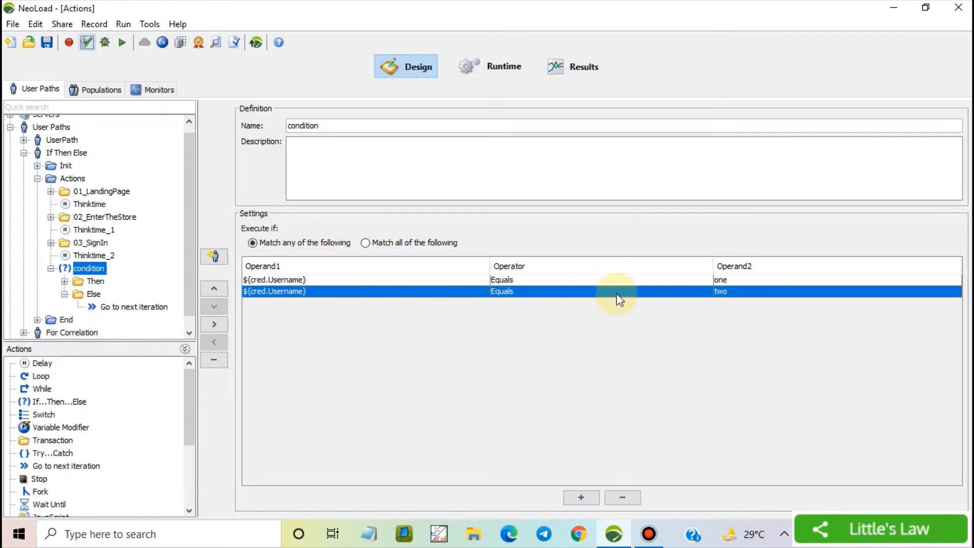
# Switch the condition to match all of its comparisons and rerun the If Then Else user path check.
pyautogui.click(366, 243)
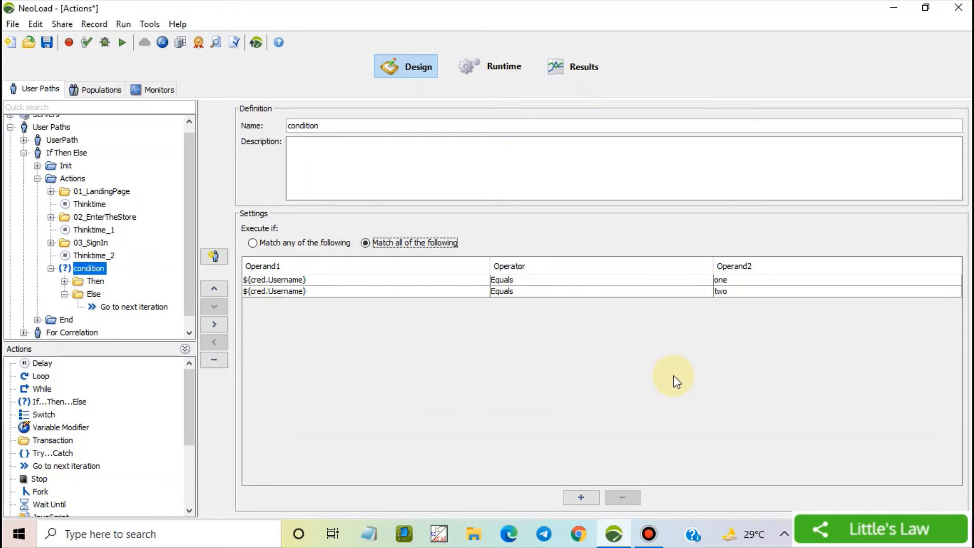
pyautogui.click(86, 40)
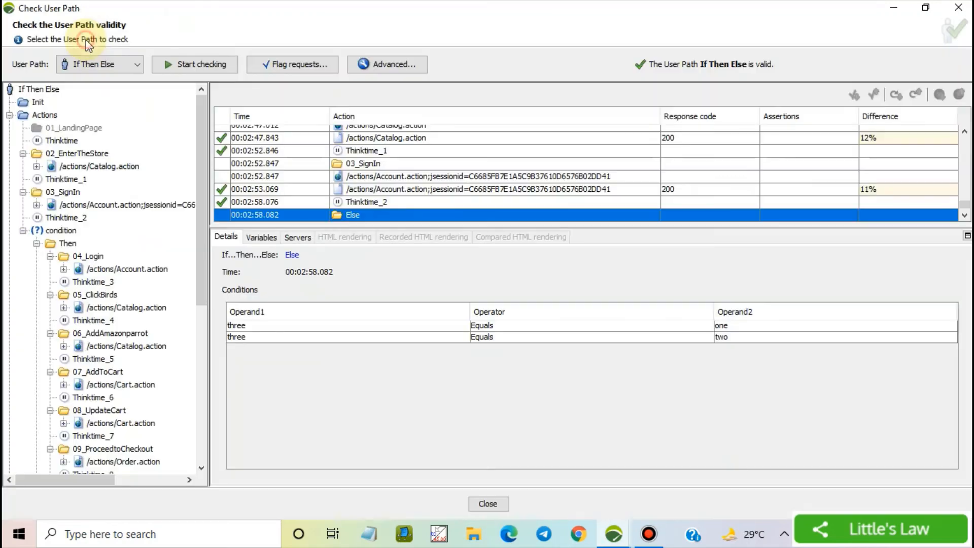
pyautogui.click(190, 64)
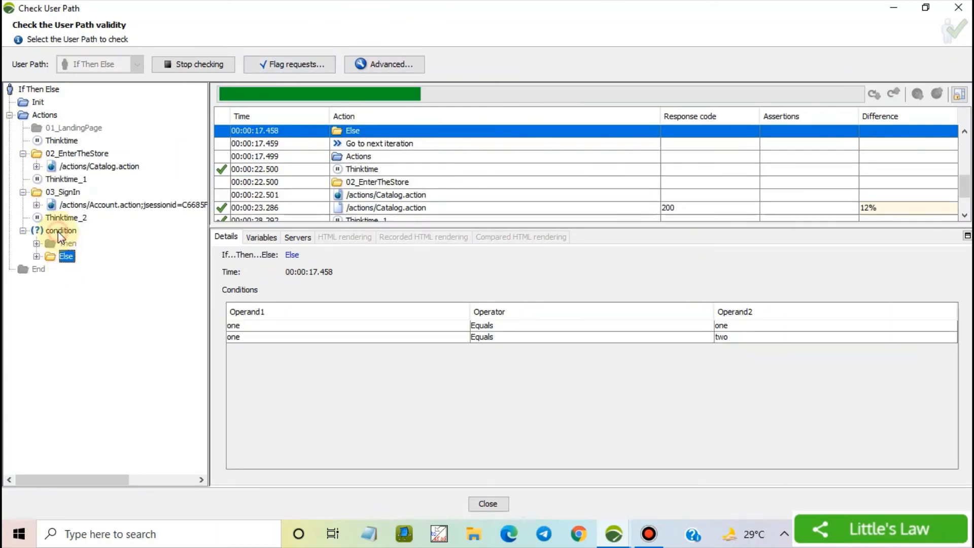
# Examine the condition's operand values and Else branch in the new check results, and close the check.
pyautogui.click(58, 231)
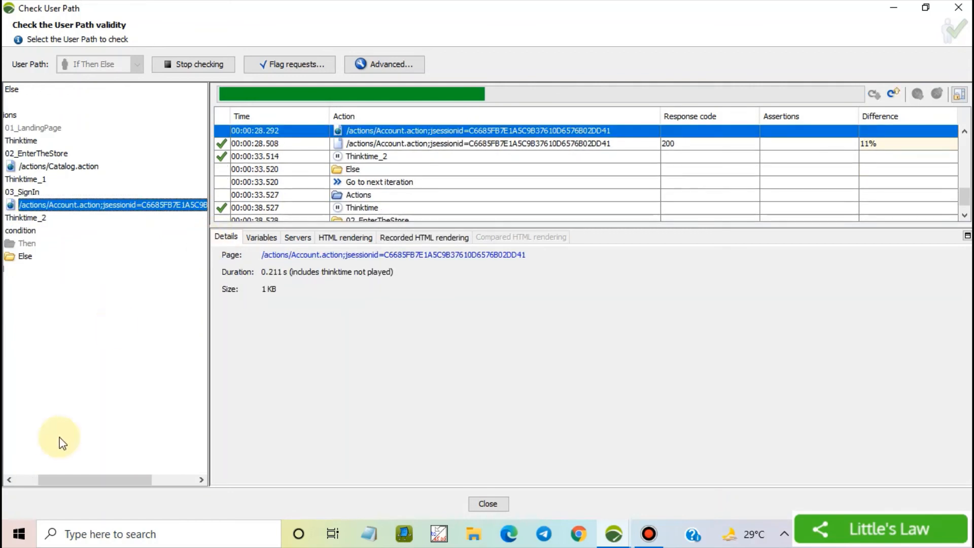
pyautogui.moveTo(65, 483); pyautogui.dragTo(26, 478)
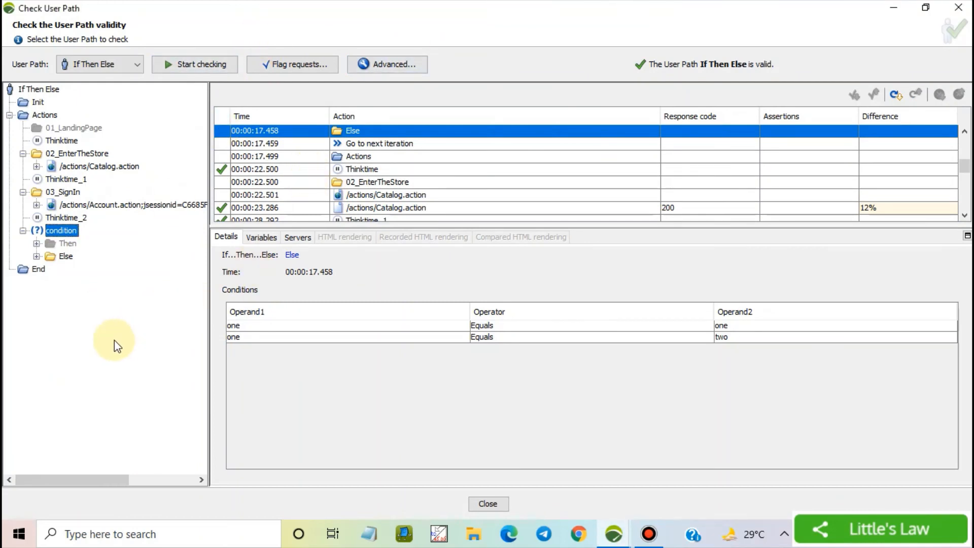
pyautogui.click(66, 258)
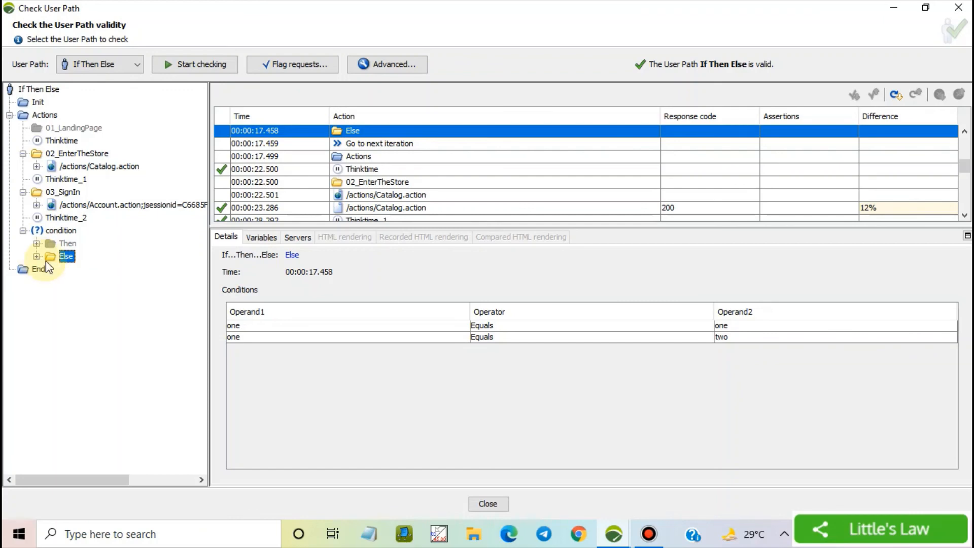
pyautogui.click(959, 7)
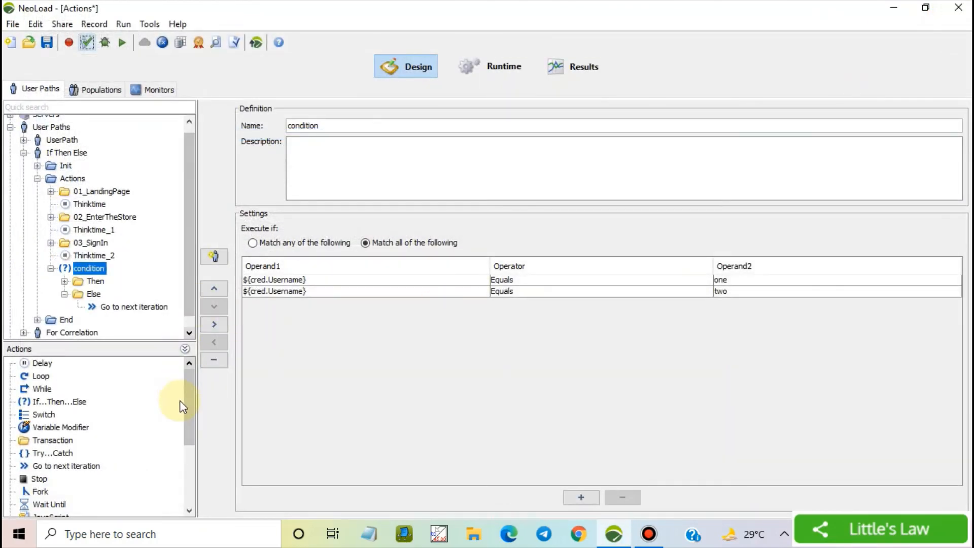